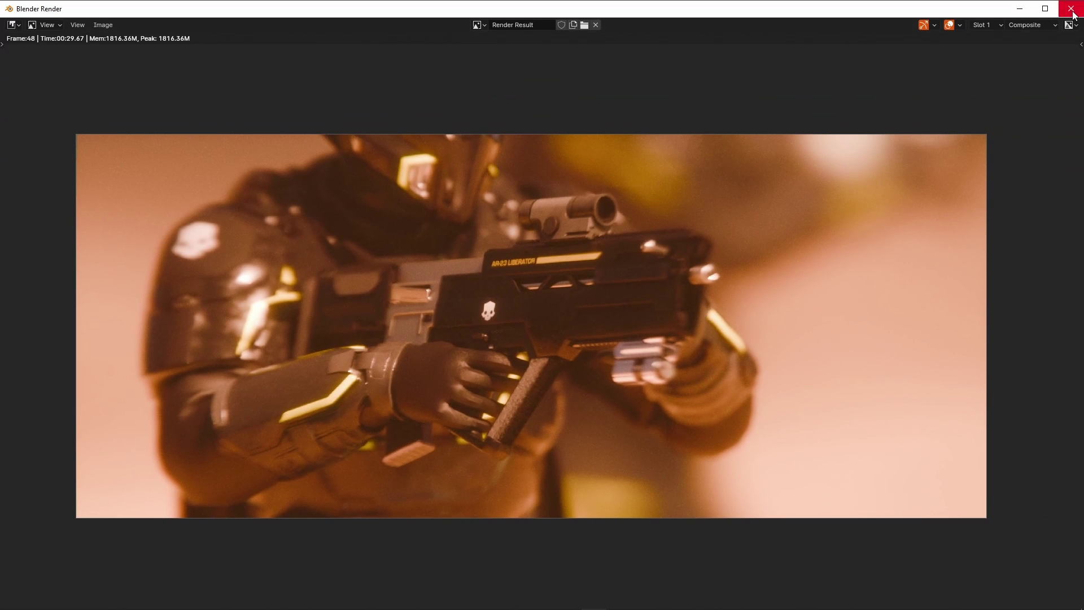
# Close the Blender Render window to get back to the Compositing workspace
pyautogui.click(1072, 10)
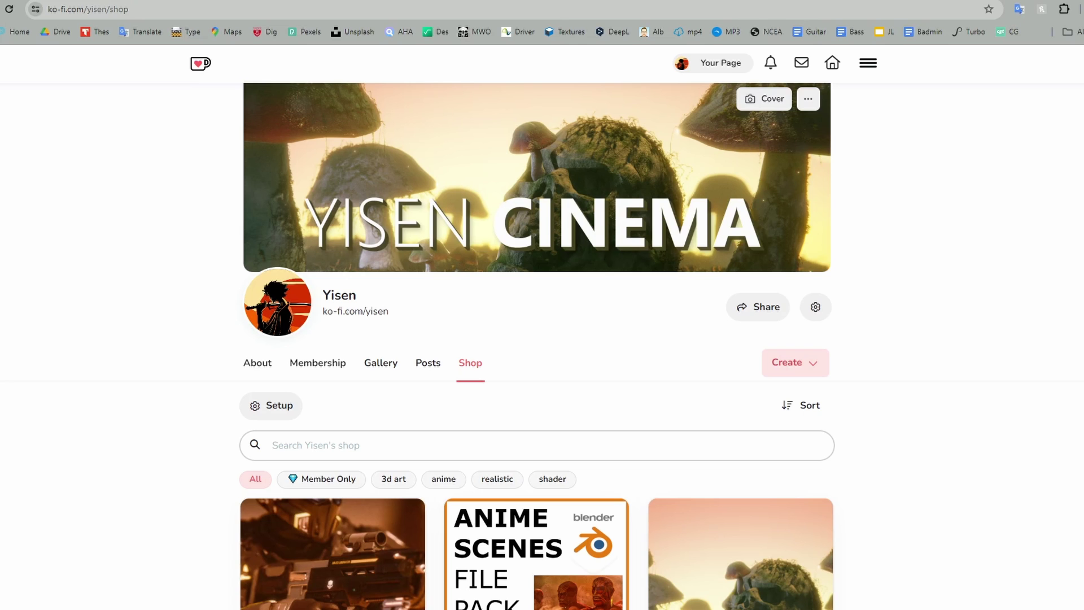
pyautogui.scroll(-2, 151, 387)
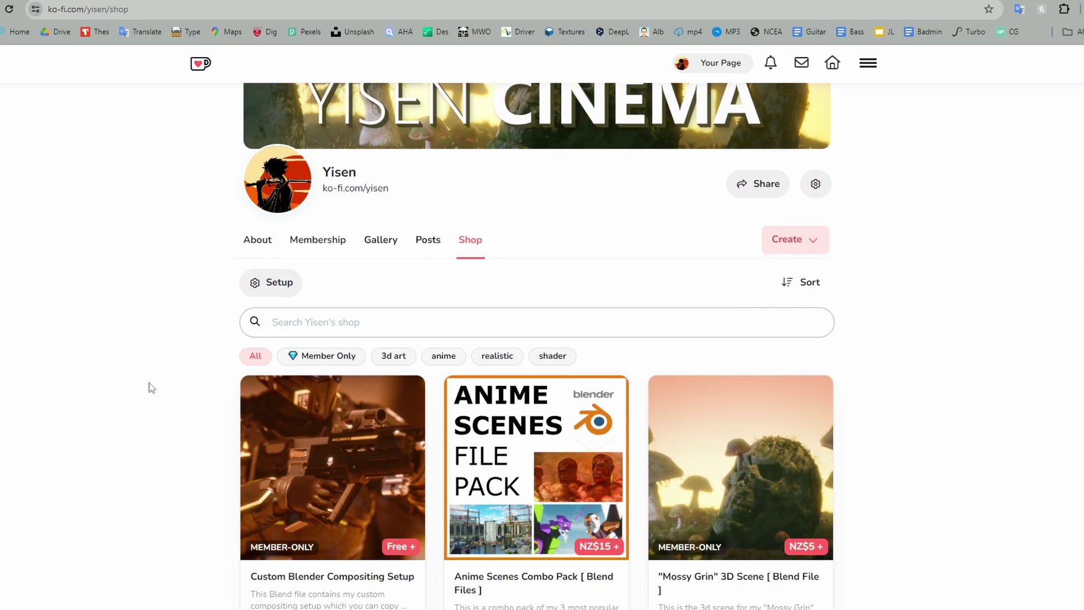
pyautogui.scroll(-4, 71, 373)
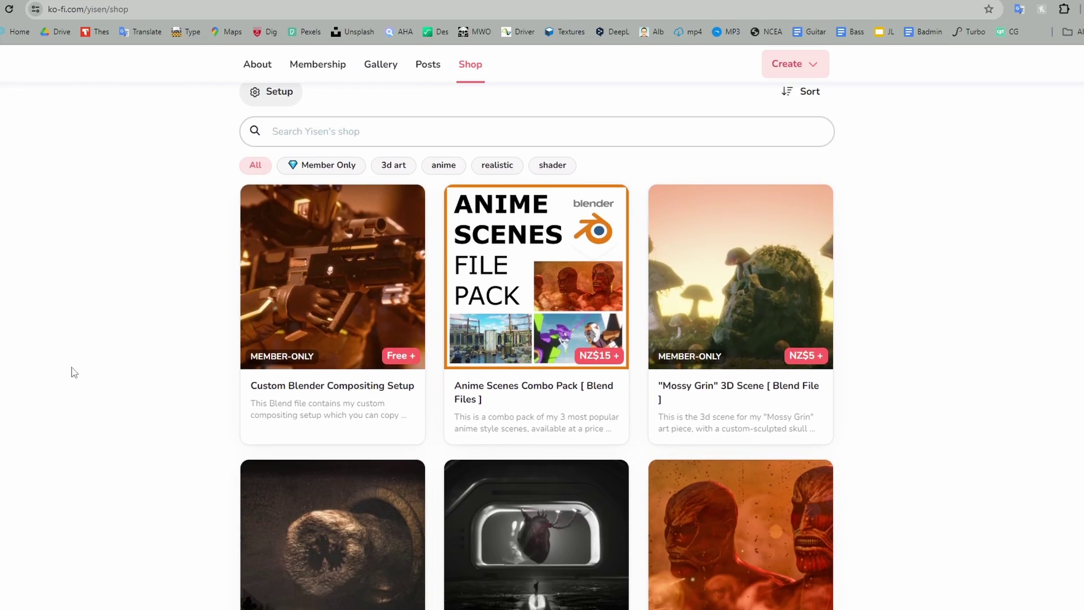
pyautogui.scroll(-8, 72, 373)
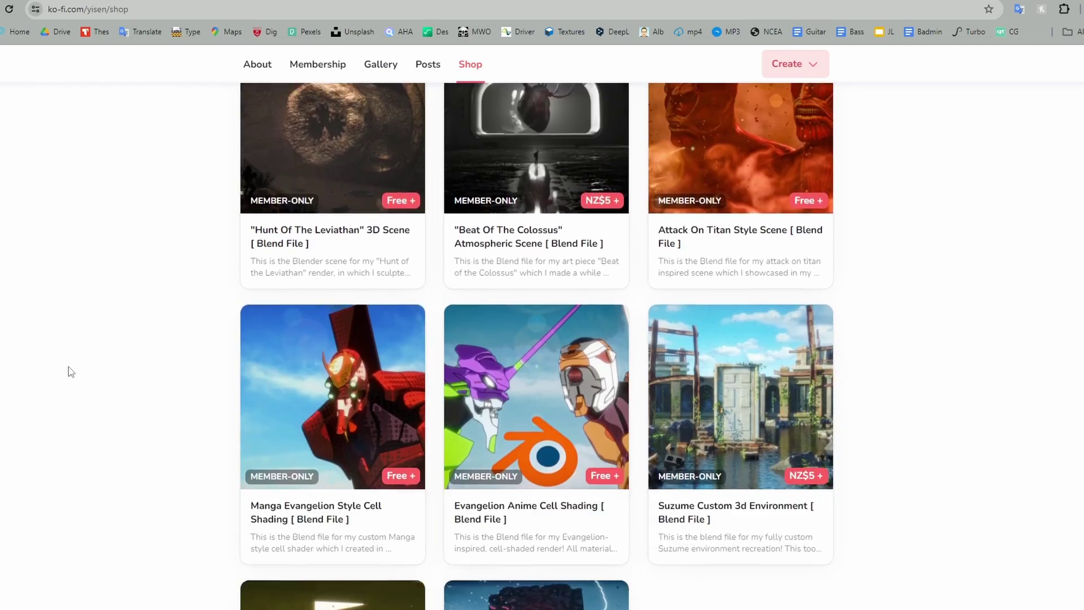
pyautogui.scroll(-2, 68, 368)
pyautogui.scroll(15, 68, 367)
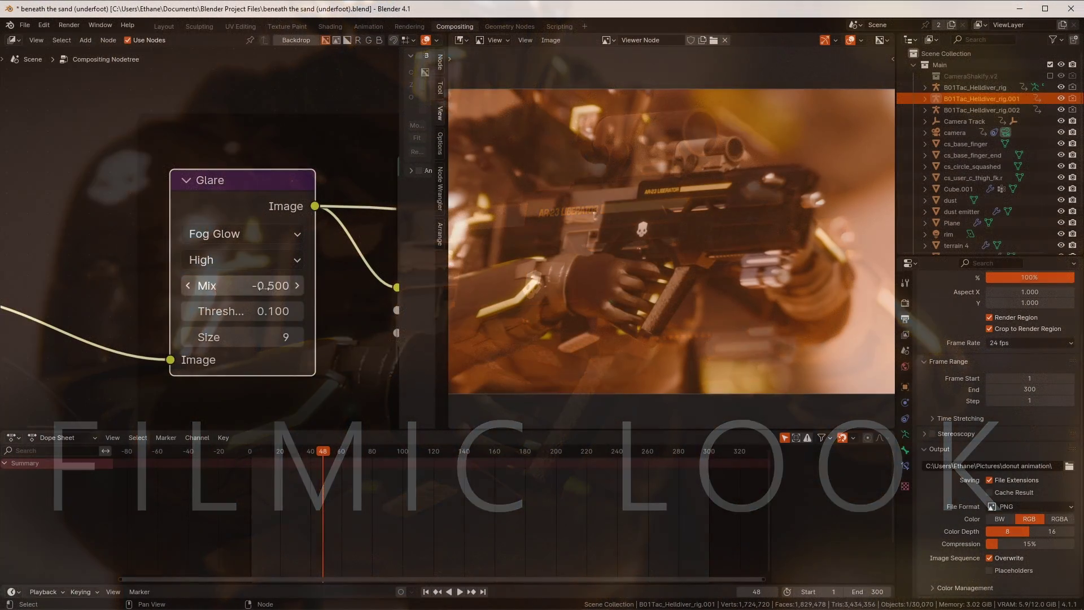
# Add a Glare node set to Fog Glow and adjust its mix and quality
pyautogui.moveTo(266, 286); pyautogui.dragTo(274, 310)
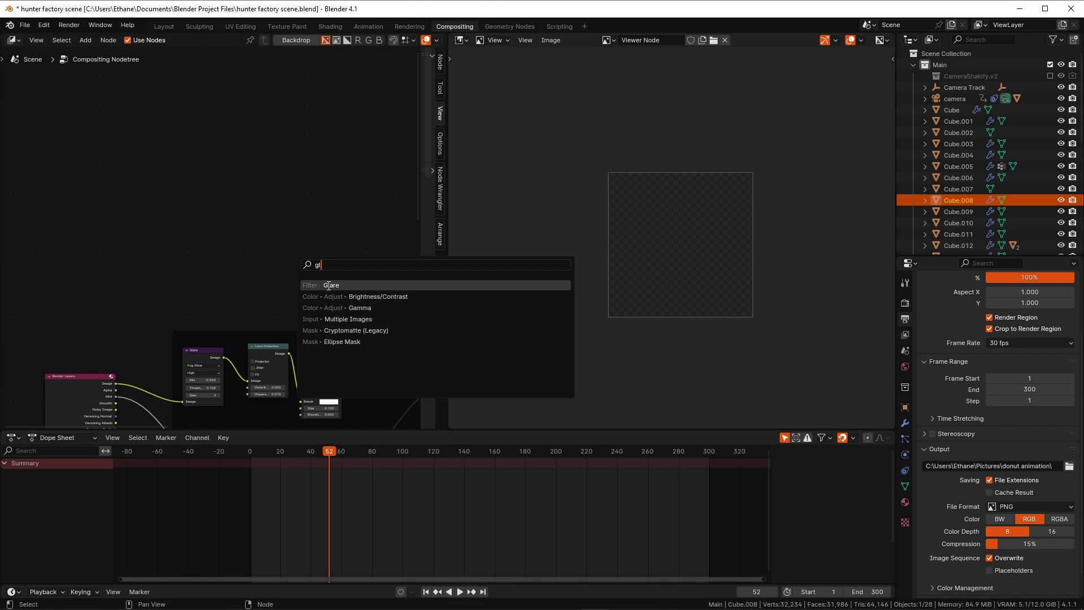
pyautogui.press('Return')
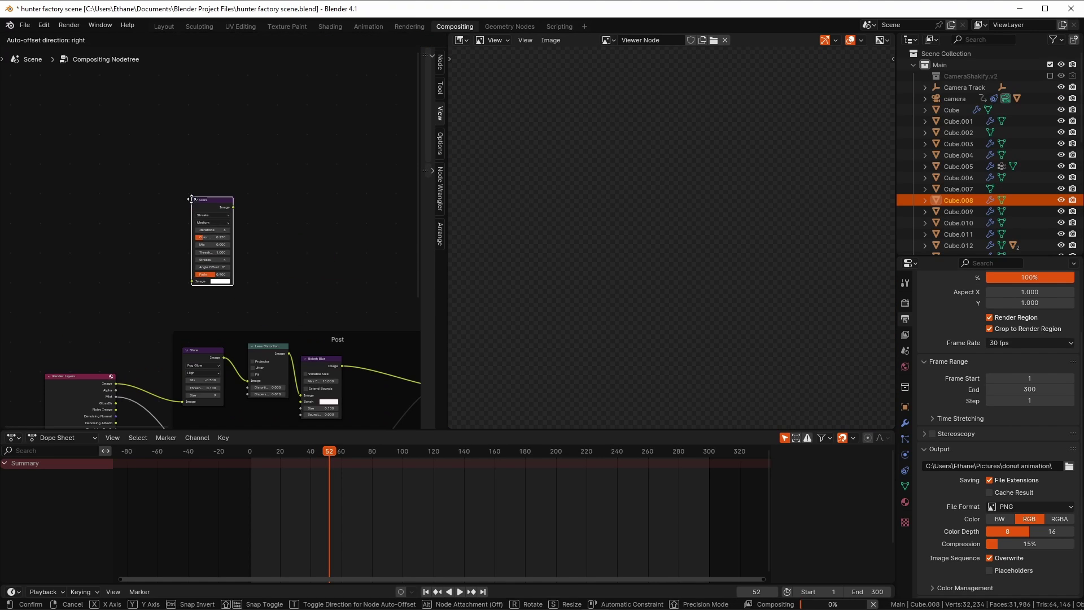
pyautogui.scroll(3, 226, 238)
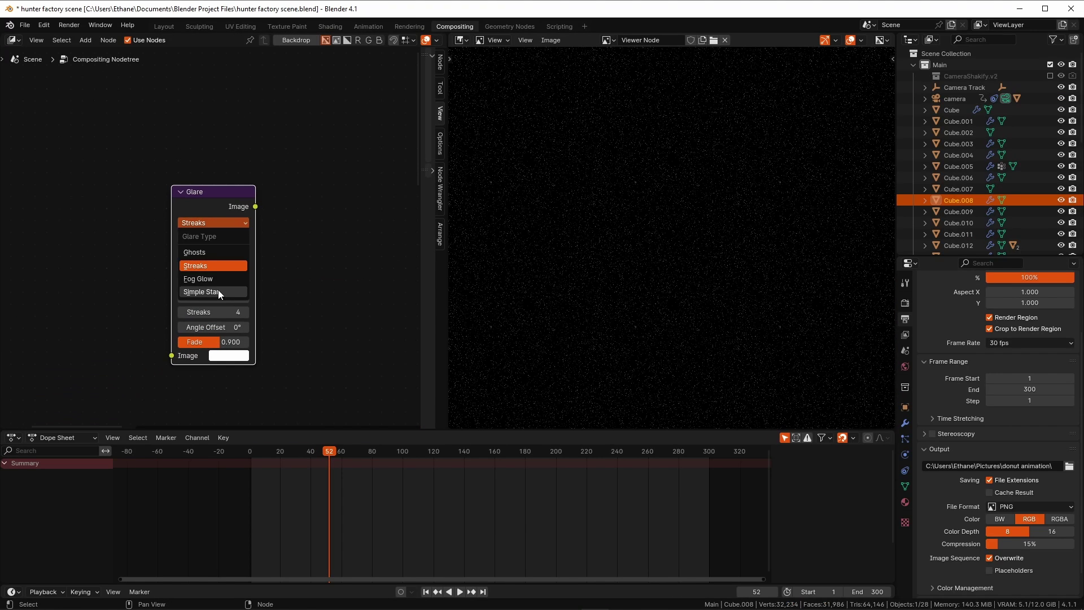
pyautogui.click(212, 279)
pyautogui.click(228, 239)
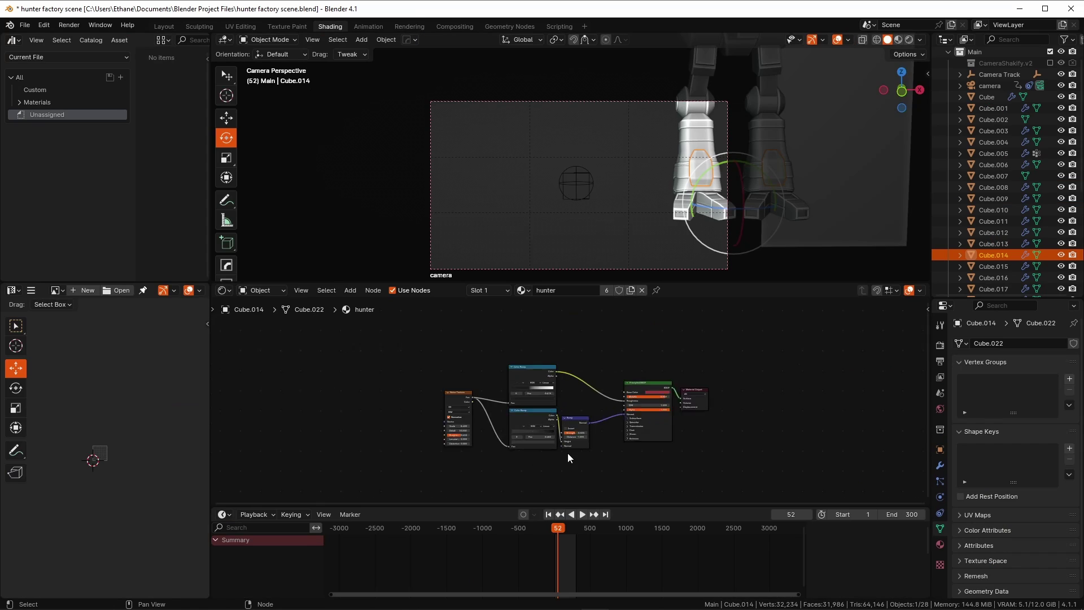
# Add a Color Ramp node to the compositor tree
pyautogui.hotkey('shift', 'a')
pyautogui.moveTo(514, 435)
pyautogui.click(607, 383)
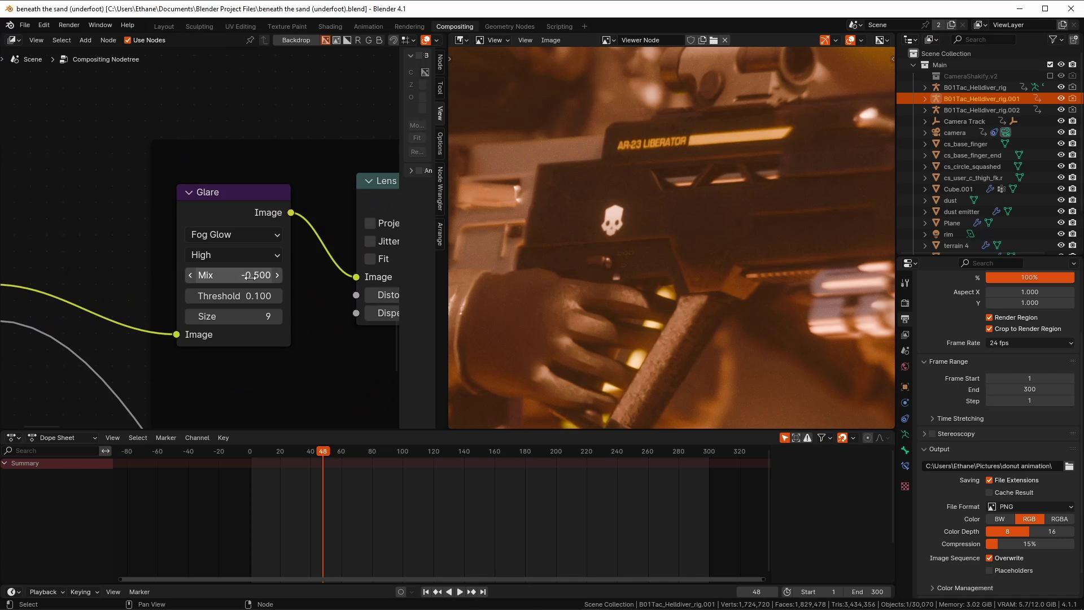
pyautogui.scroll(2, 232, 211)
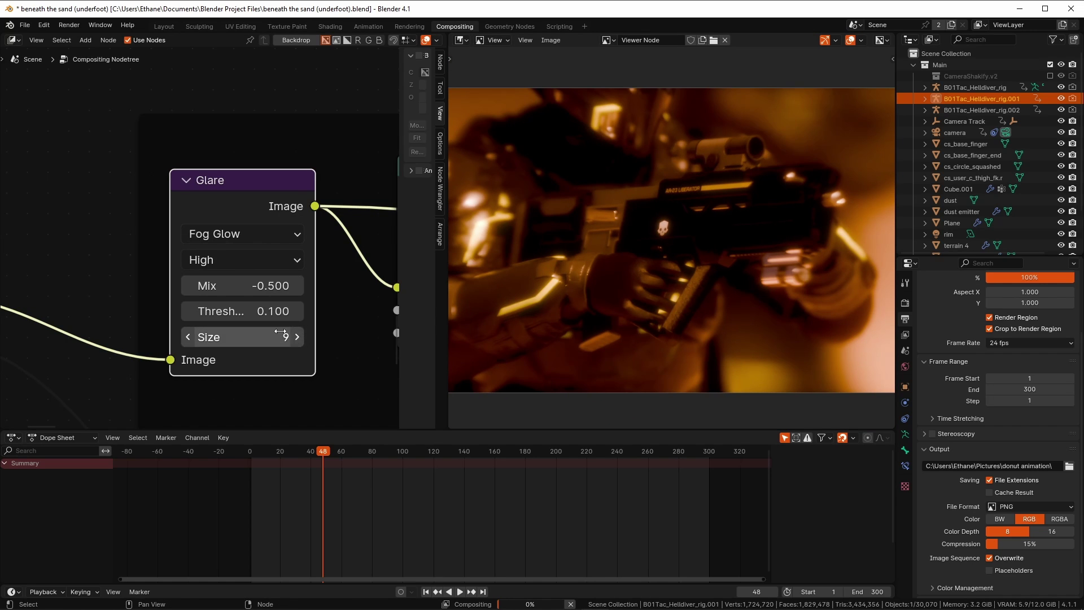
# Try a Lens Distortion dispersion of 0.110, then settle on a subtle 0.010
pyautogui.moveTo(280, 332); pyautogui.dragTo(111, 357, button='middle')
pyautogui.scroll(5, 687, 305)
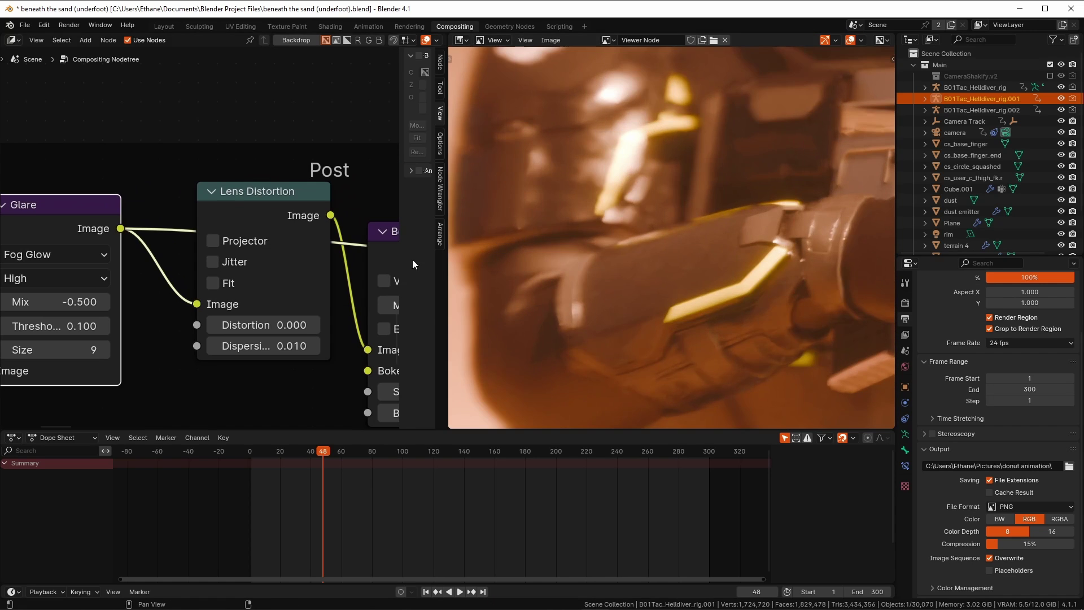
pyautogui.scroll(3, 729, 262)
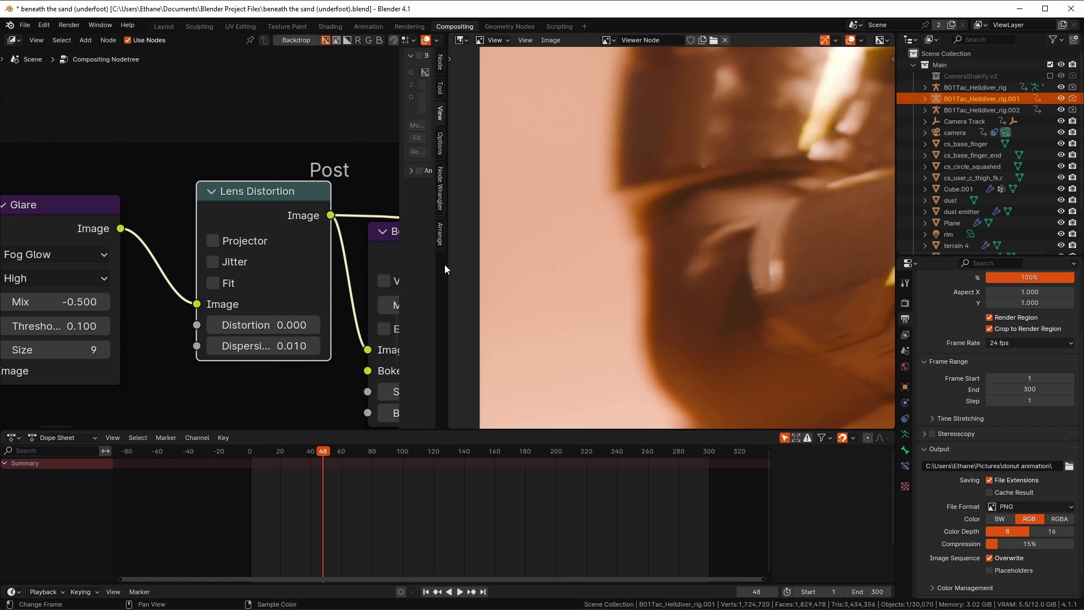
pyautogui.moveTo(314, 342); pyautogui.dragTo(328, 342)
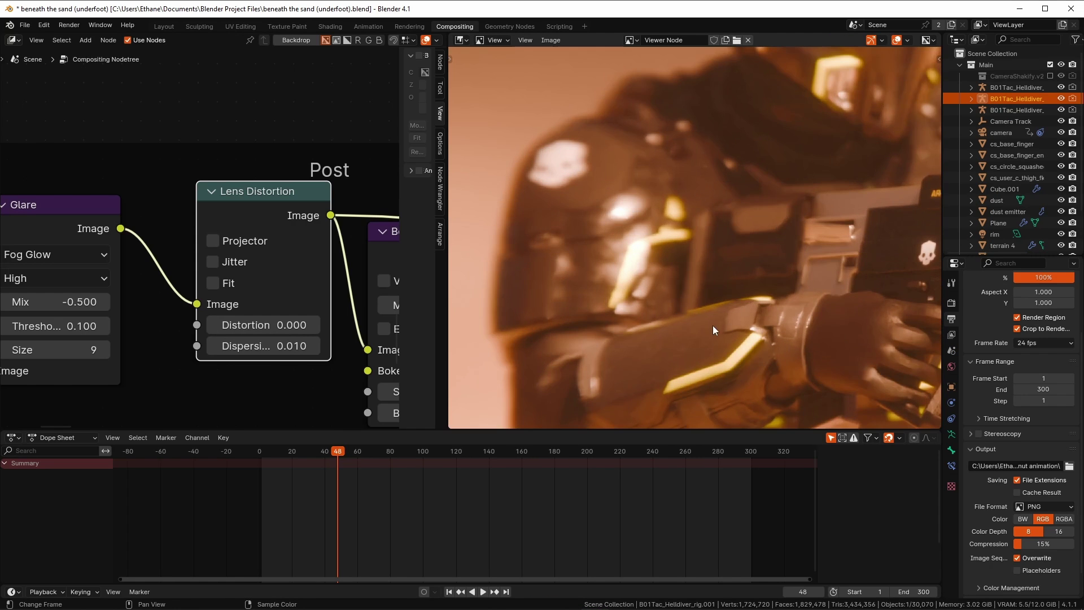
# Inspect the Bokeh Blur node at Max Blur 16.000 and its blurred preview
pyautogui.moveTo(336, 313); pyautogui.dragTo(199, 272, button='middle')
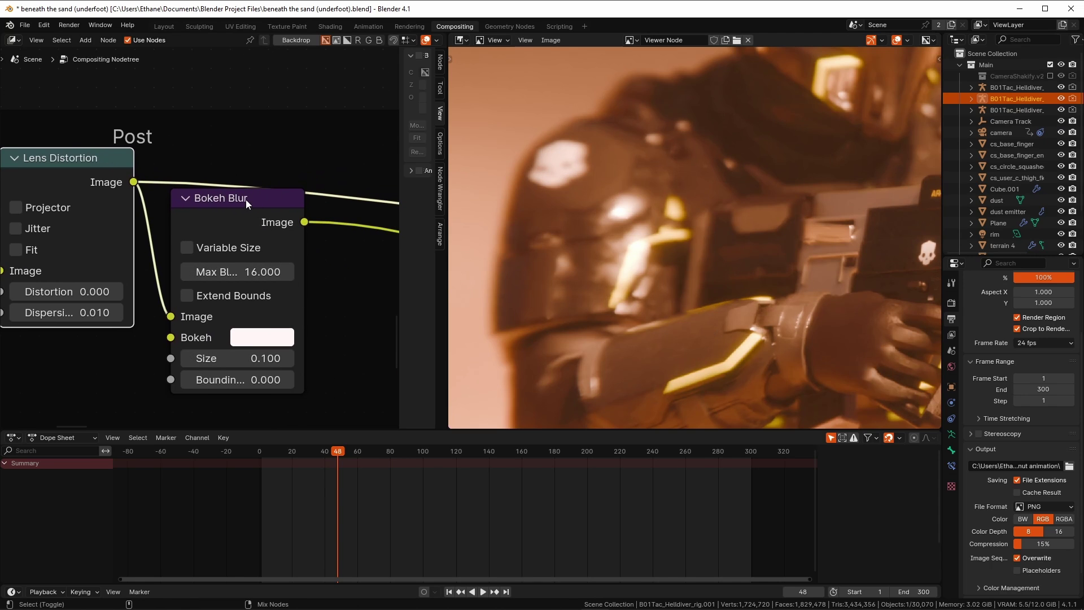
pyautogui.scroll(4, 707, 314)
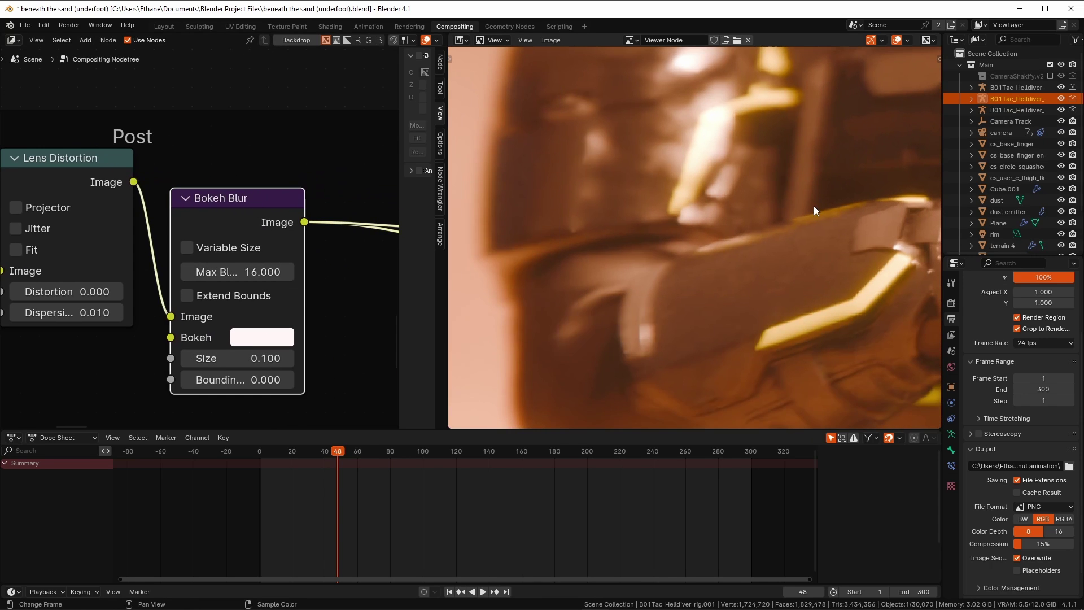
pyautogui.moveTo(814, 206); pyautogui.dragTo(679, 290, button='middle')
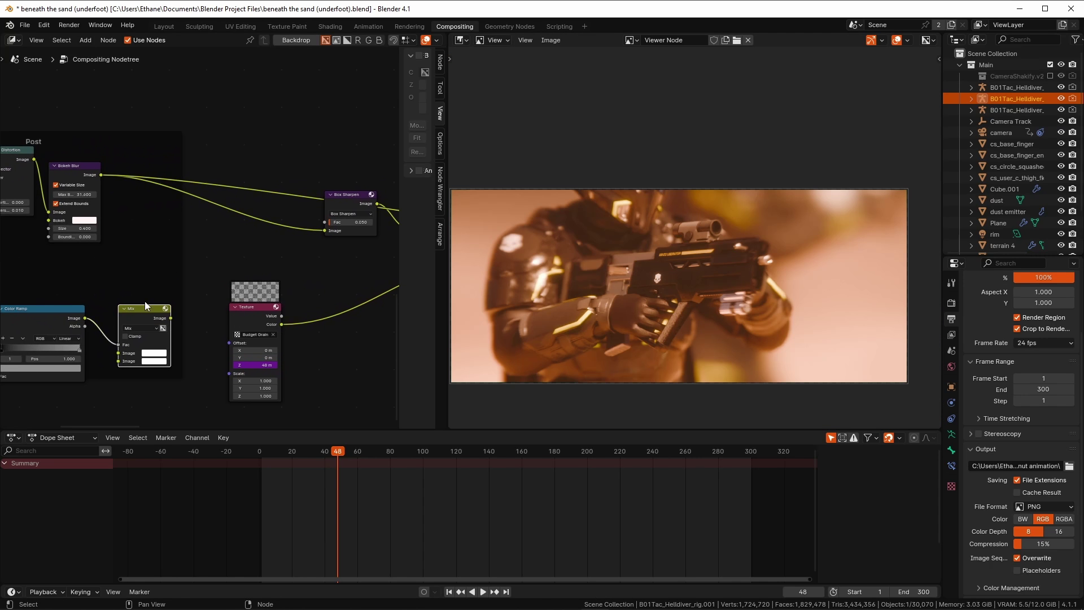
# Reposition the Mix node and wire its output into Box Sharpen's Image input
pyautogui.moveTo(167, 294); pyautogui.dragTo(170, 291)
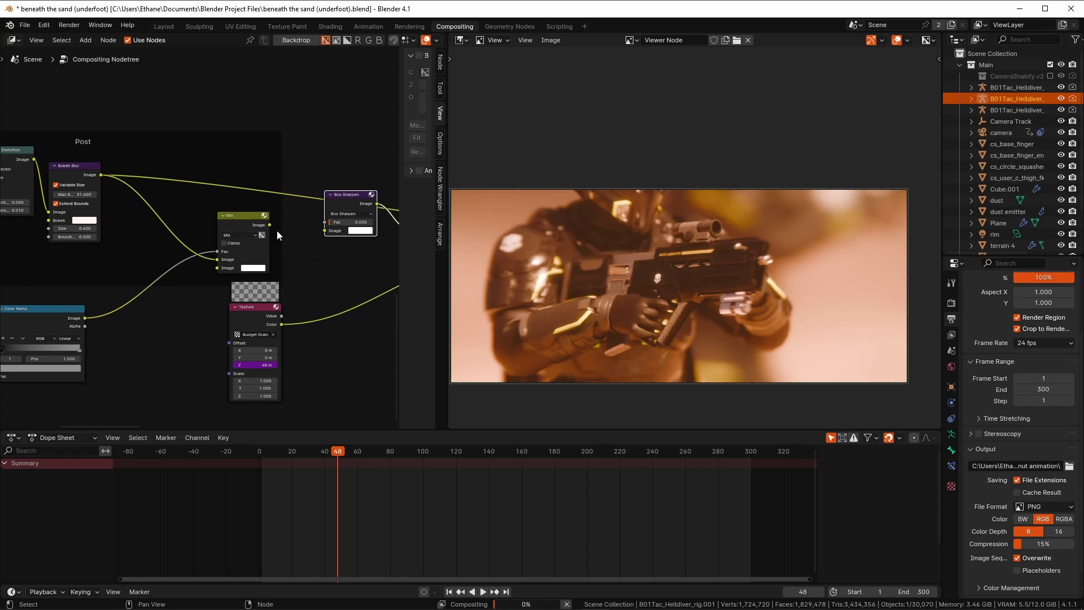
pyautogui.moveTo(277, 229); pyautogui.dragTo(326, 231)
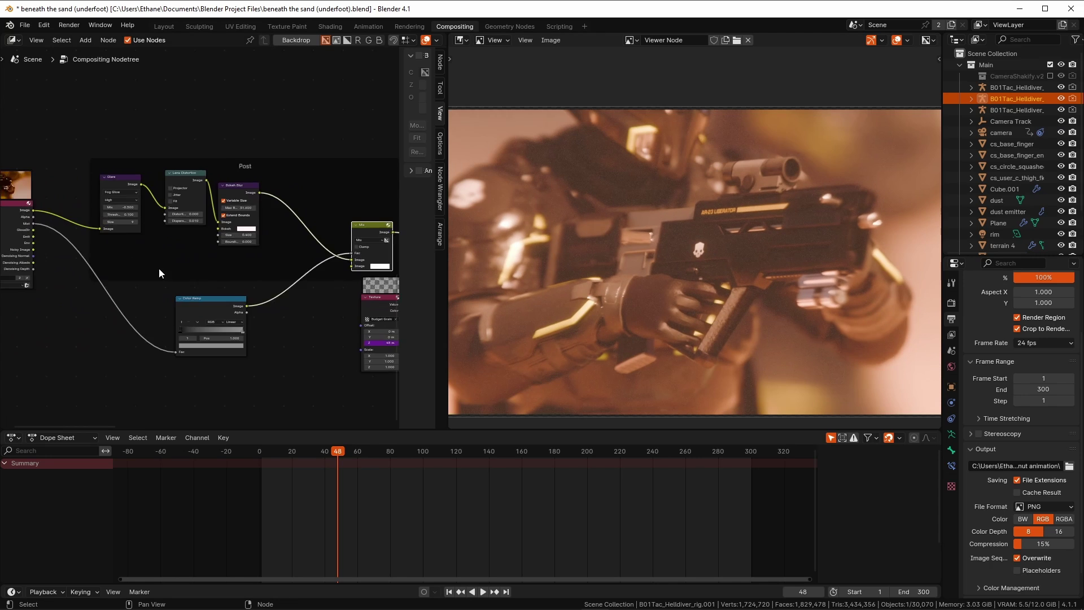
pyautogui.scroll(1, 125, 275)
# Preview the Color Ramp's mist output and pull its right stop from 0.991 to about 0.509
pyautogui.moveTo(125, 275); pyautogui.dragTo(208, 283, button='middle')
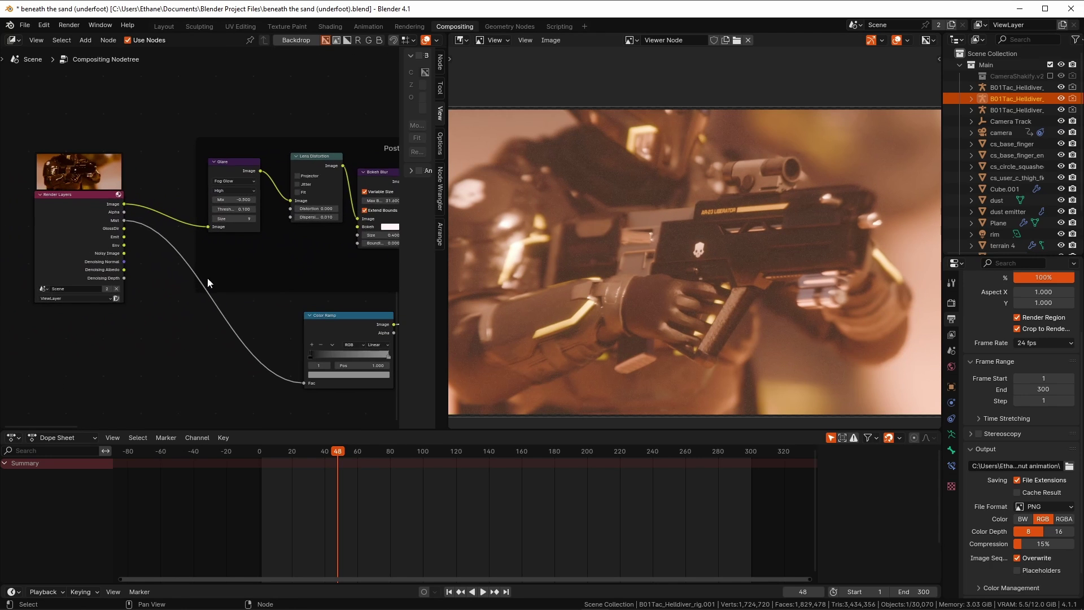
pyautogui.keyDown('ctrl'); pyautogui.keyDown('shift'); pyautogui.click(350, 328); pyautogui.keyUp('shift'); pyautogui.keyUp('ctrl')
pyautogui.scroll(1, 377, 334)
pyautogui.moveTo(377, 334); pyautogui.dragTo(344, 367, button='middle')
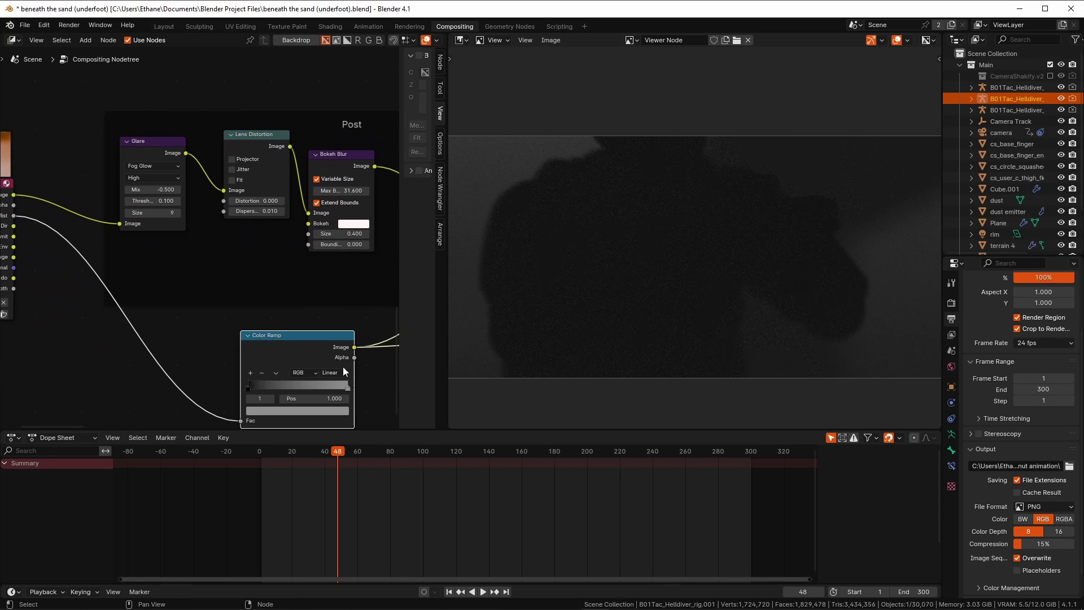
pyautogui.moveTo(302, 392); pyautogui.dragTo(316, 385)
# Frame the Box Sharpen and Exposure nodes and inspect the gun detail in the preview
pyautogui.scroll(-3, 338, 387)
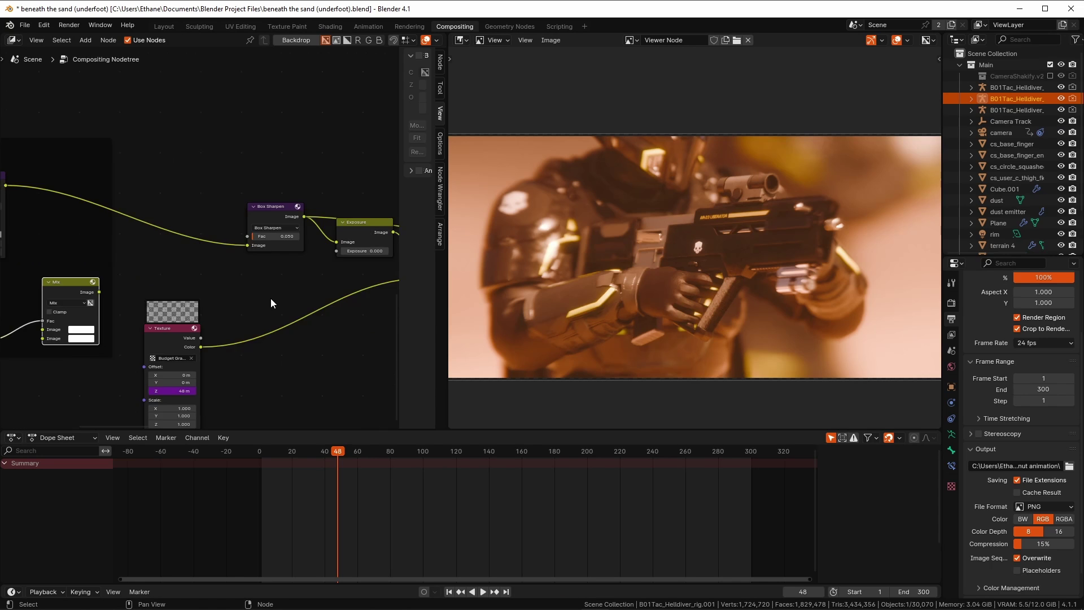
pyautogui.moveTo(270, 299); pyautogui.dragTo(237, 280, button='middle')
pyautogui.scroll(3, 237, 280)
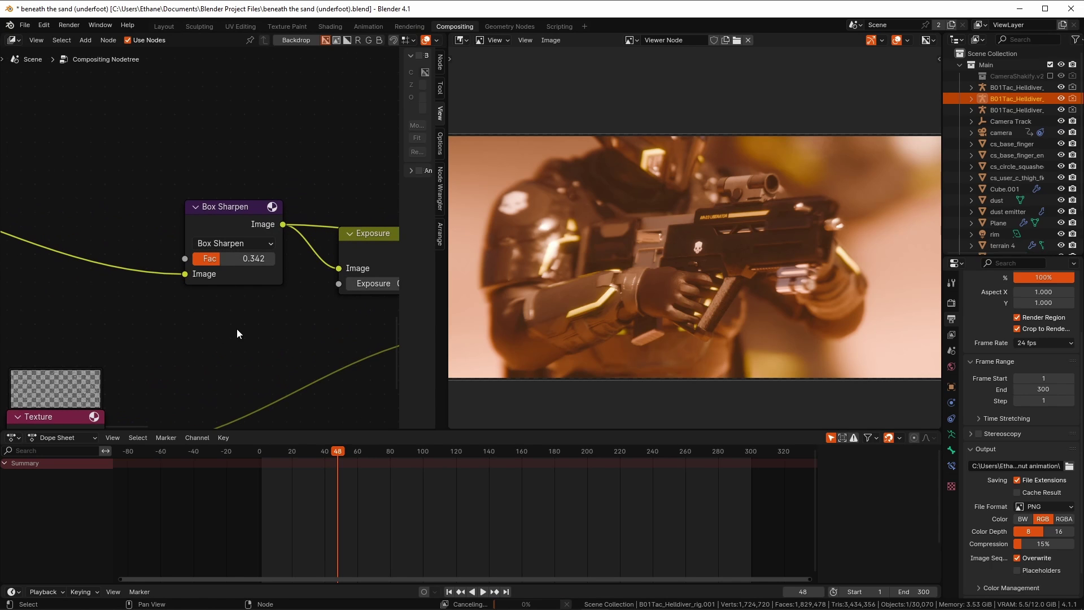
pyautogui.scroll(3, 655, 372)
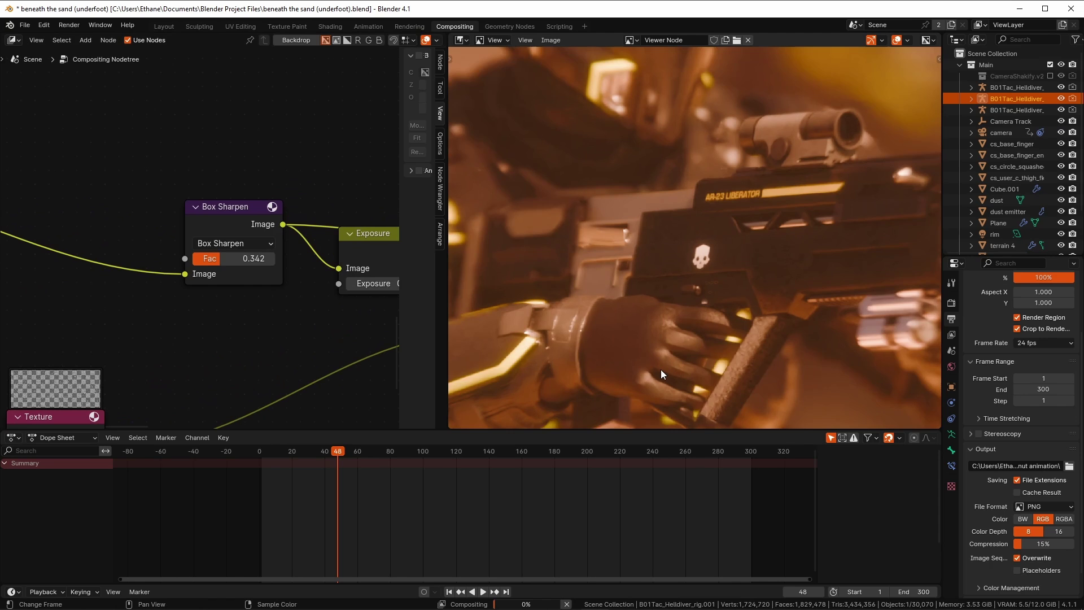
pyautogui.scroll(1, 661, 369)
pyautogui.scroll(-2, 662, 368)
pyautogui.moveTo(662, 368); pyautogui.dragTo(725, 318, button='middle')
# Check the sharpened preview and reset the Exposure value to 0.000
pyautogui.scroll(5, 746, 320)
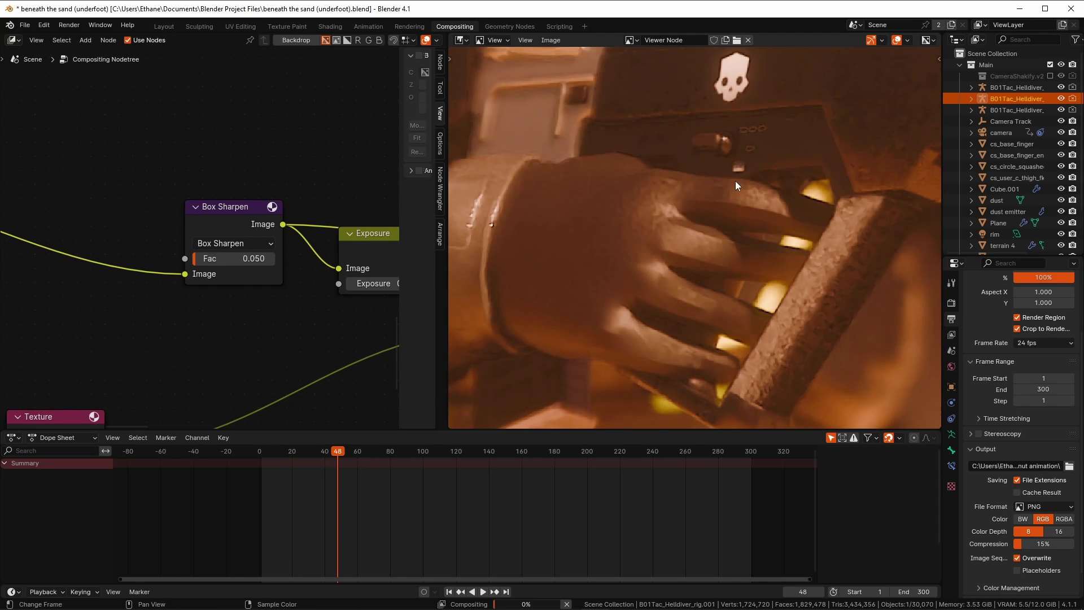
pyautogui.scroll(-5, 736, 181)
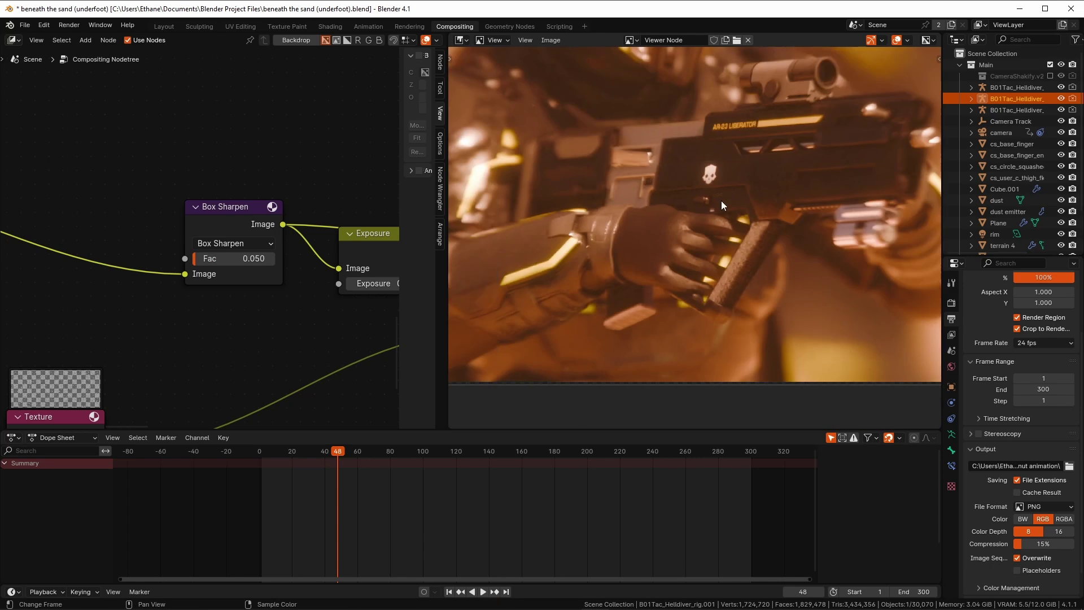
pyautogui.scroll(-2, 327, 292)
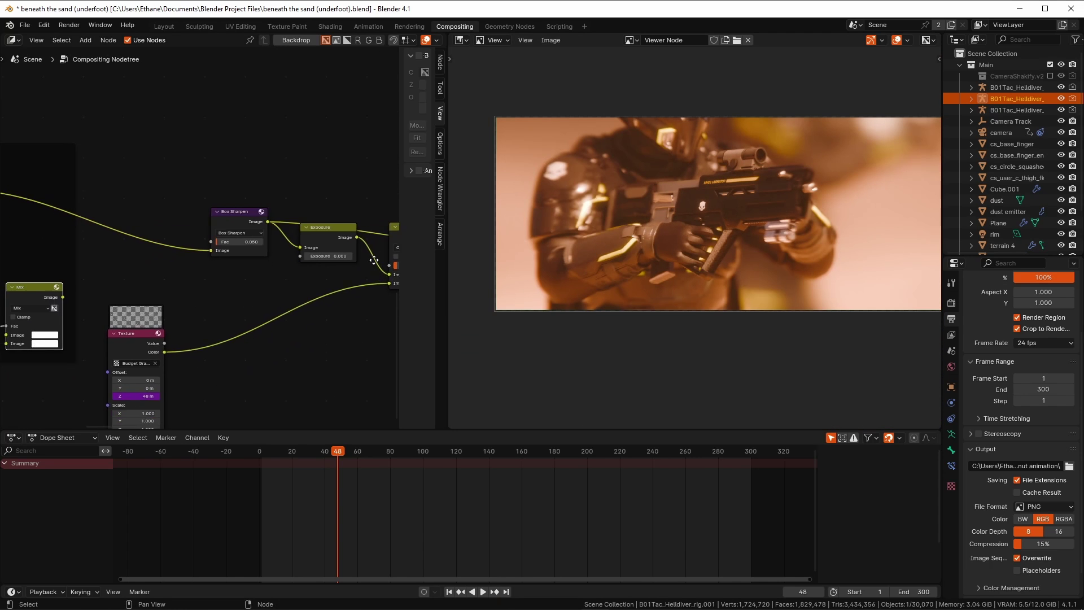
pyautogui.scroll(3, 273, 260)
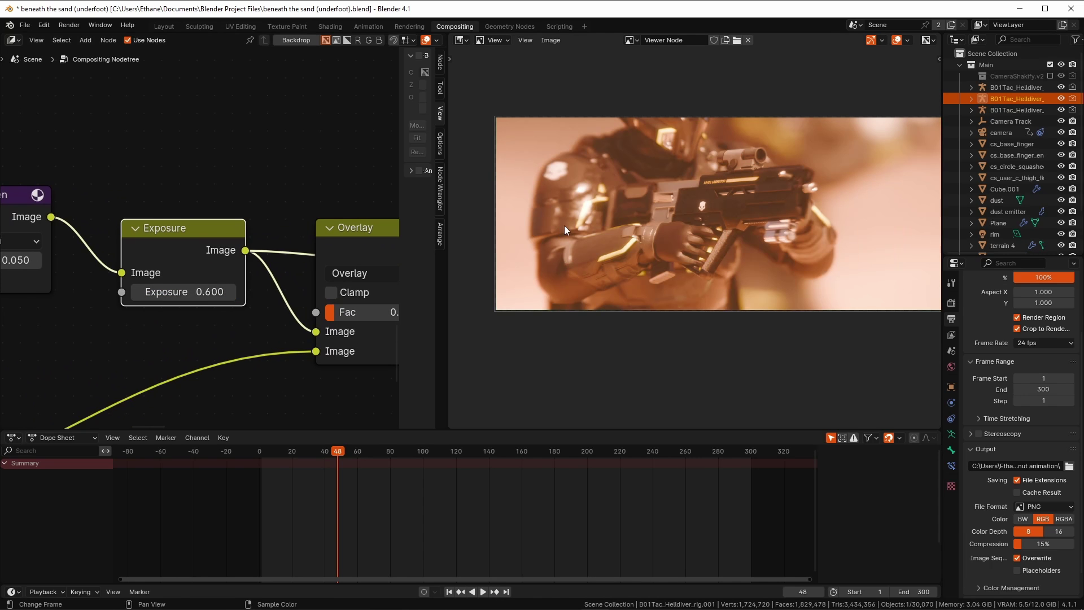
pyautogui.moveTo(564, 225); pyautogui.dragTo(561, 237, button='middle')
pyautogui.scroll(-1, 269, 341)
pyautogui.hotkey('ctrl', 'z')
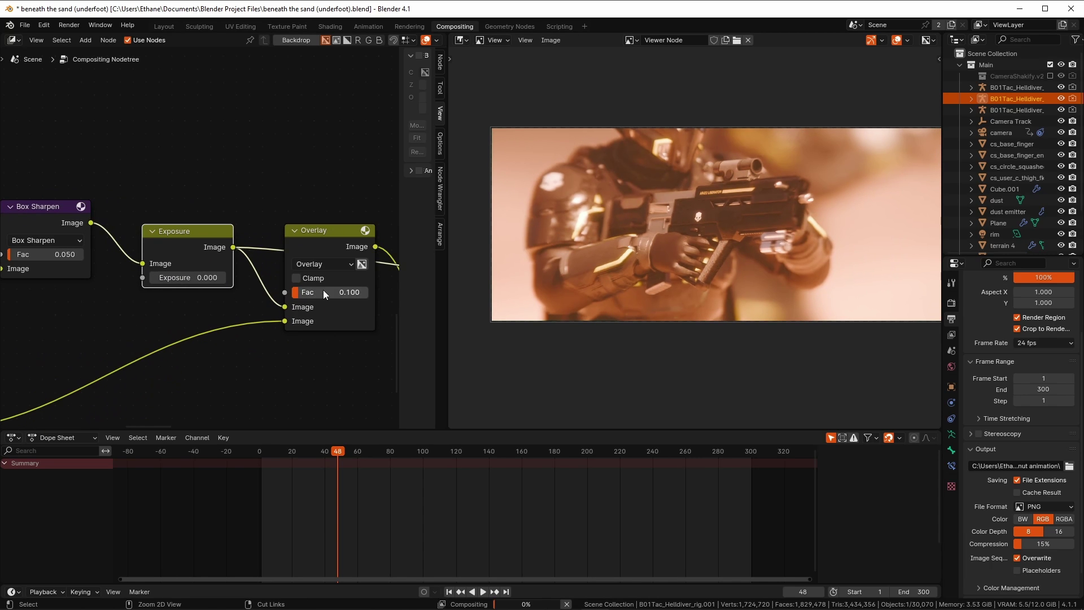
pyautogui.scroll(-2, 319, 244)
# Create a new Noise texture in Texture Properties and rename it
pyautogui.moveTo(342, 298); pyautogui.dragTo(217, 340, button='middle')
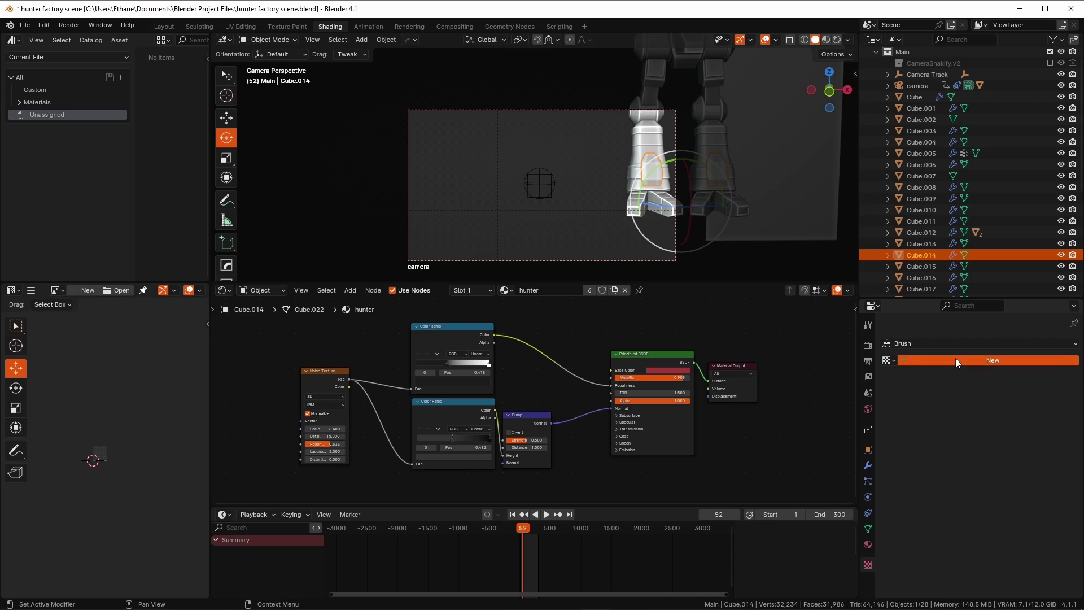
pyautogui.click(956, 358)
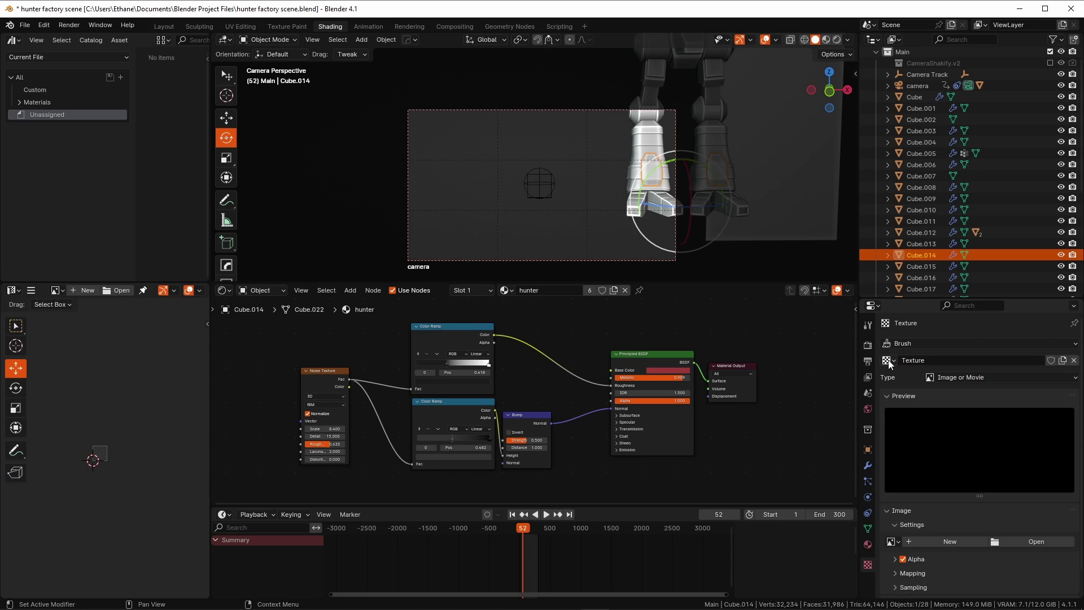
pyautogui.scroll(-1, 972, 384)
pyautogui.click(972, 351)
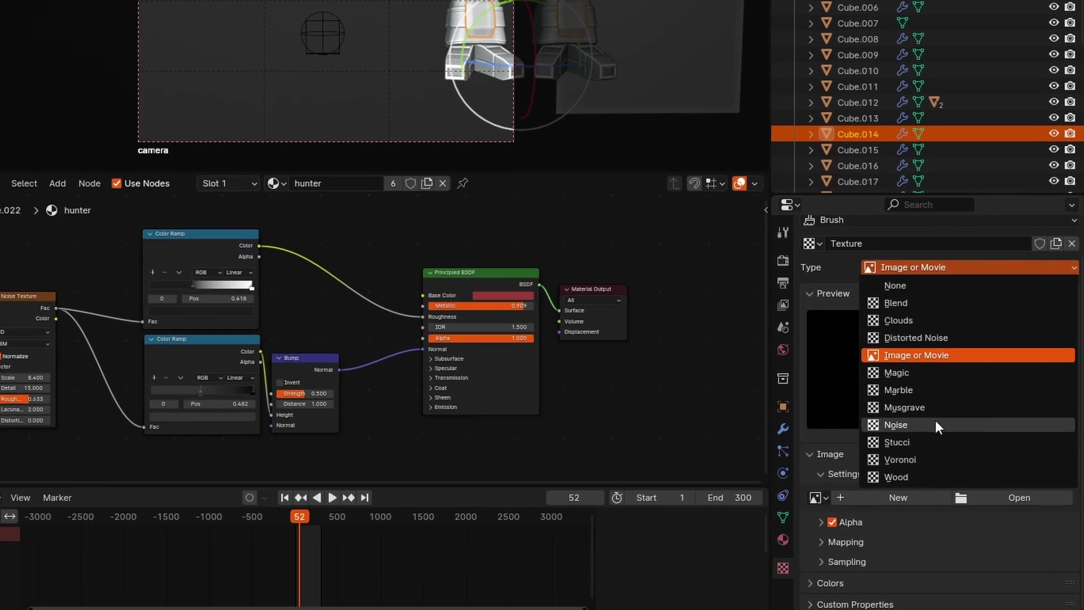
pyautogui.click(937, 424)
pyautogui.doubleClick(882, 281)
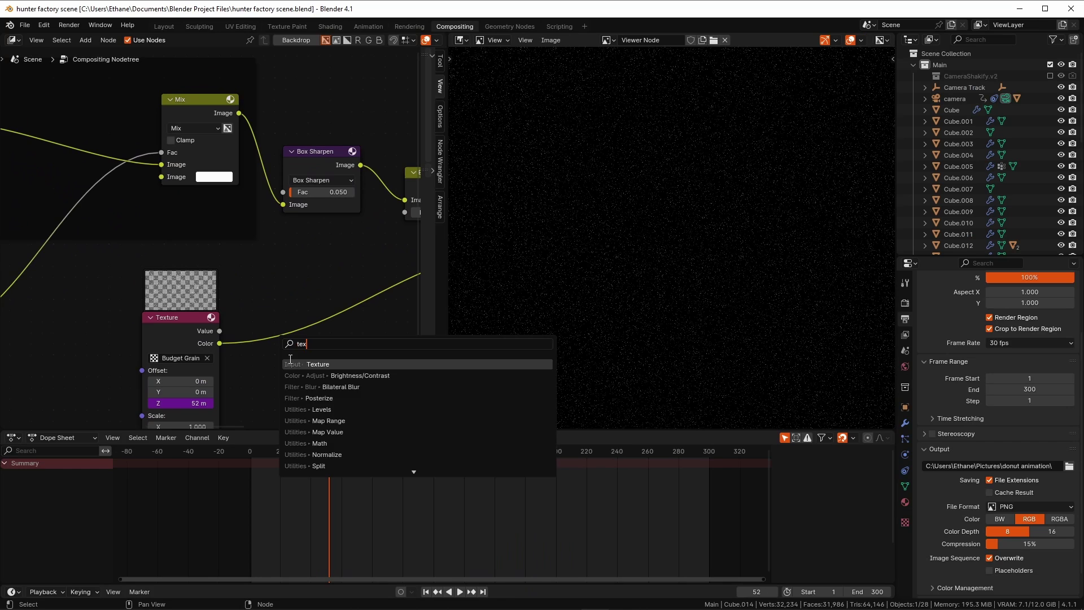
# Add a Texture node using the noise texture and blend it with an Overlay mix at 0.100
pyautogui.click(266, 361)
pyautogui.moveTo(311, 412); pyautogui.dragTo(311, 293, button='middle')
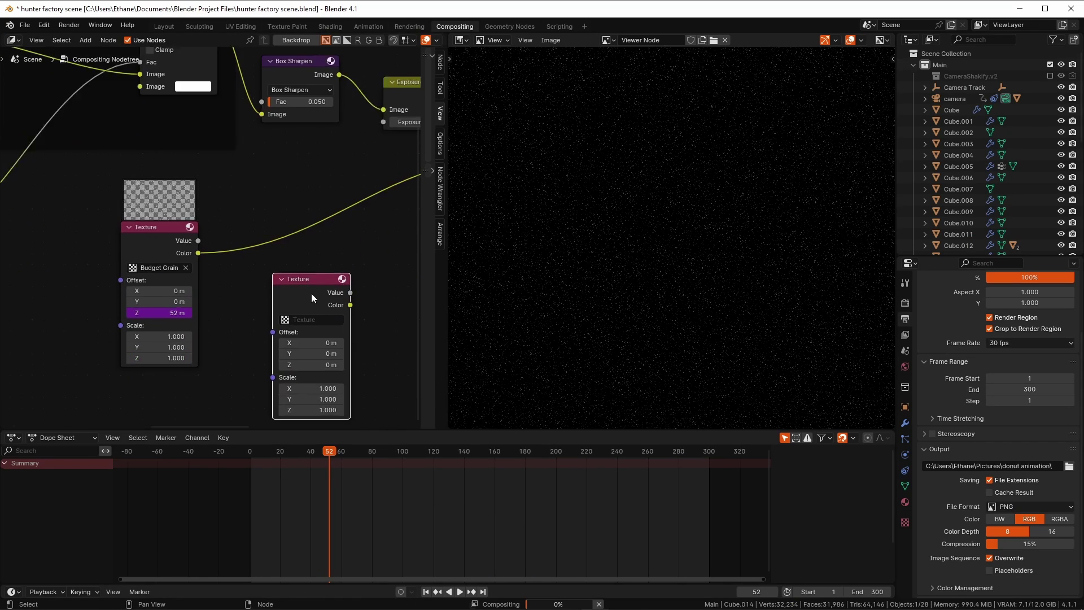
pyautogui.click(291, 326)
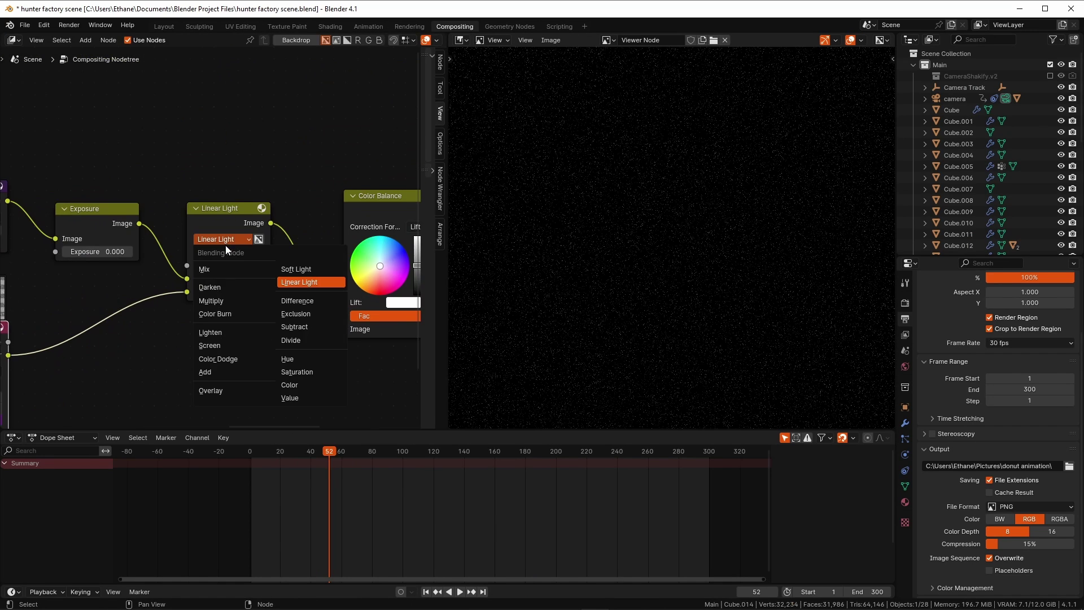
pyautogui.click(211, 390)
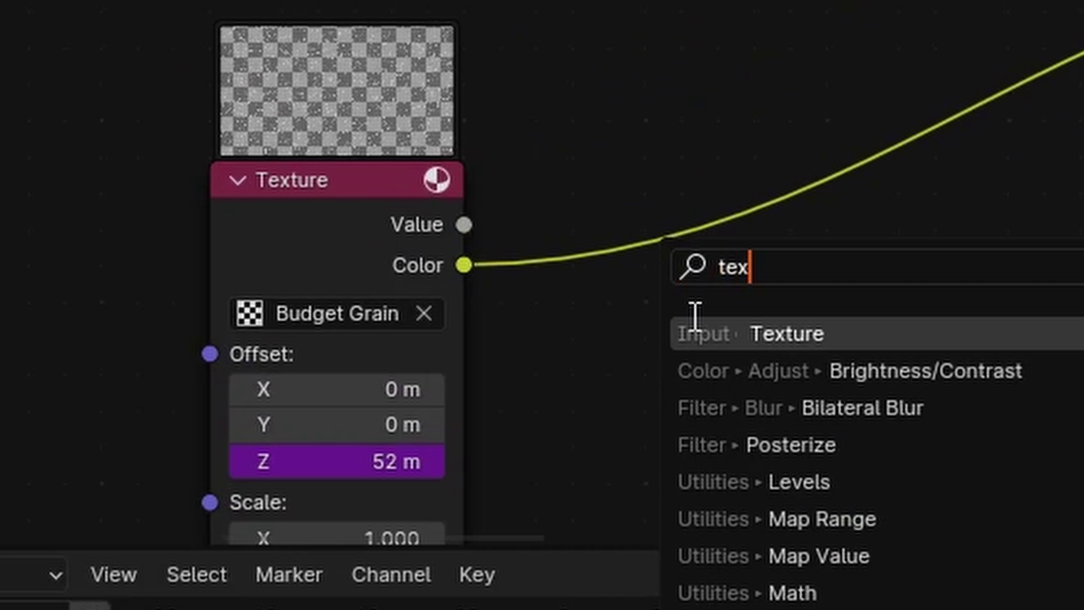
pyautogui.click(695, 314)
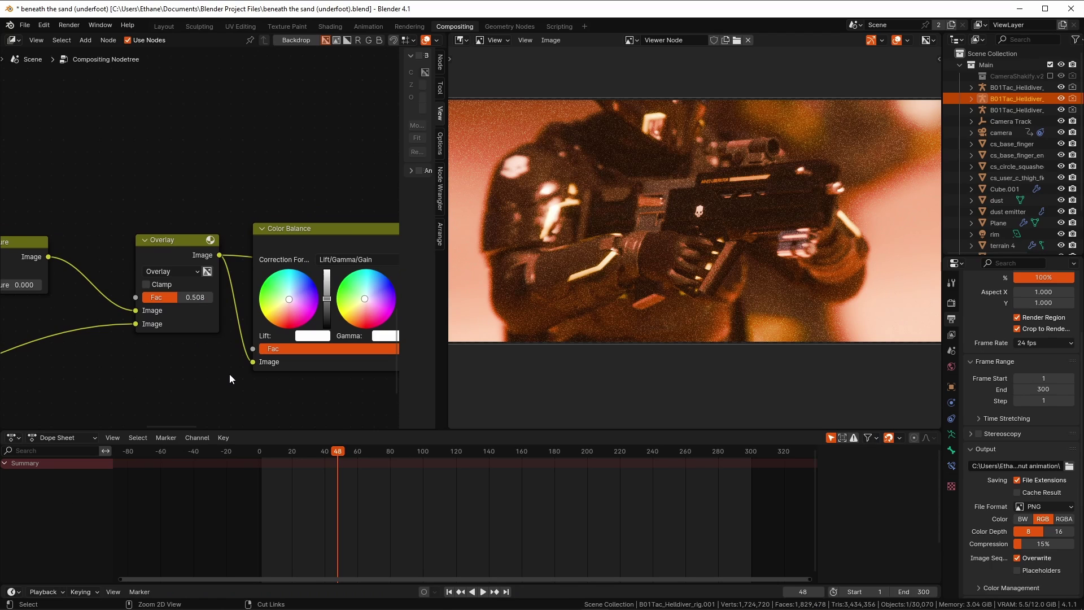
pyautogui.hotkey('ctrl', 'z')
# Pan the node view to show the Color Balance, Overlay, Composite and Viewer nodes
pyautogui.moveTo(259, 360); pyautogui.dragTo(81, 339, button='middle')
pyautogui.moveTo(235, 309); pyautogui.dragTo(119, 305, button='middle')
pyautogui.moveTo(144, 260); pyautogui.dragTo(312, 262, button='middle')
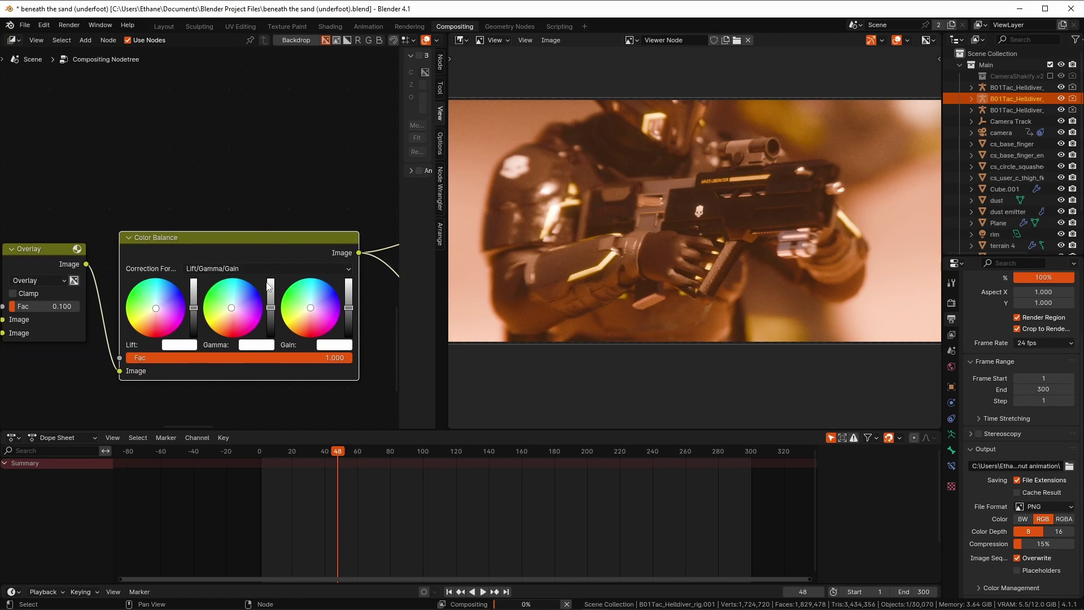
# Inspect the soldier preview graded with cool Lift and warm orange Gain
pyautogui.scroll(2, 231, 326)
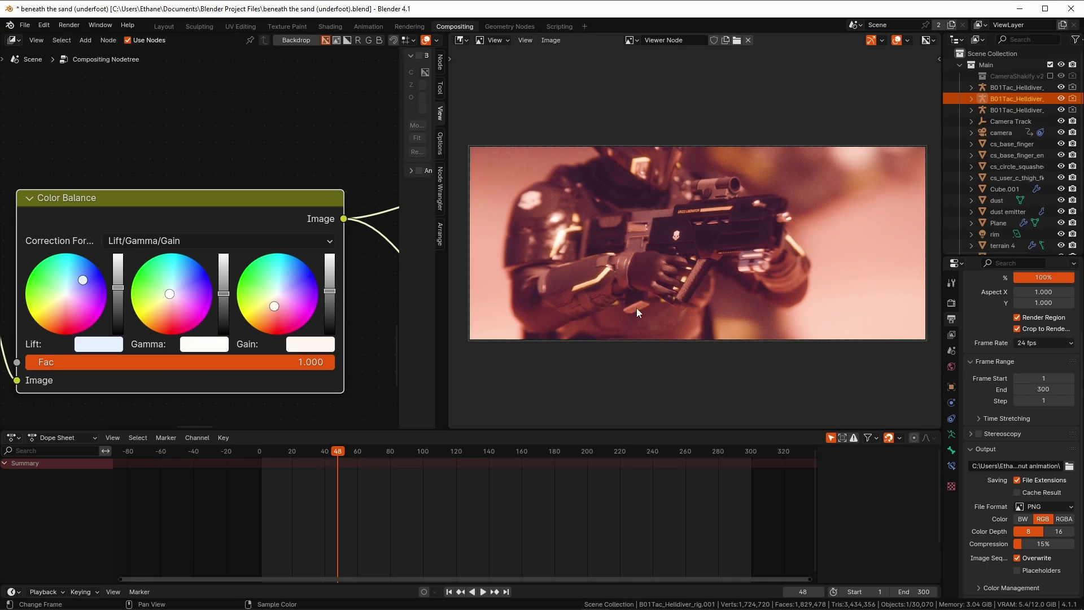
pyautogui.moveTo(637, 310); pyautogui.dragTo(633, 313, button='middle')
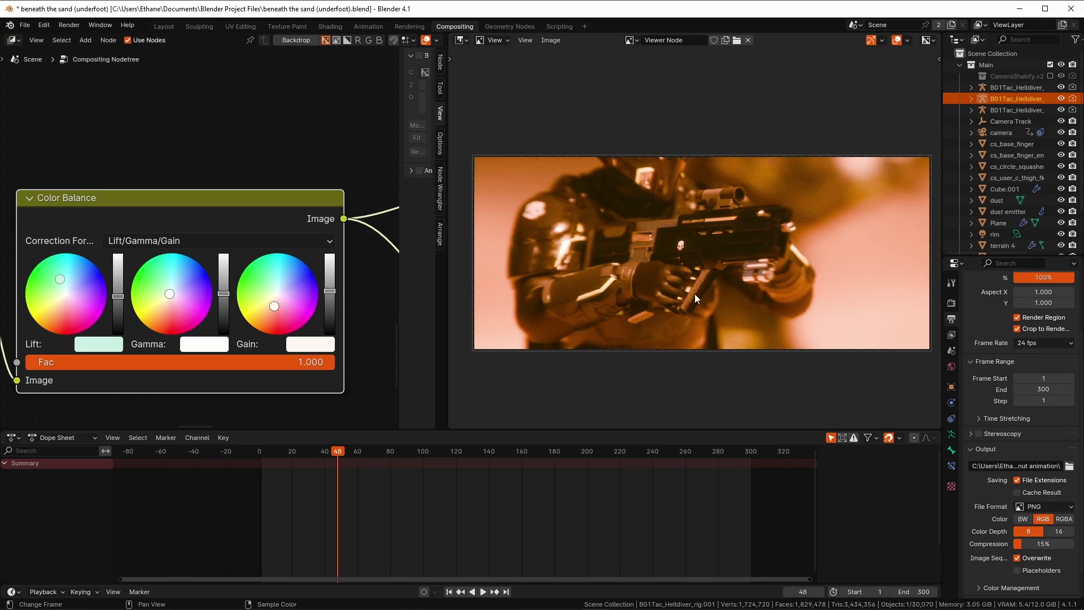
pyautogui.scroll(-2, 305, 306)
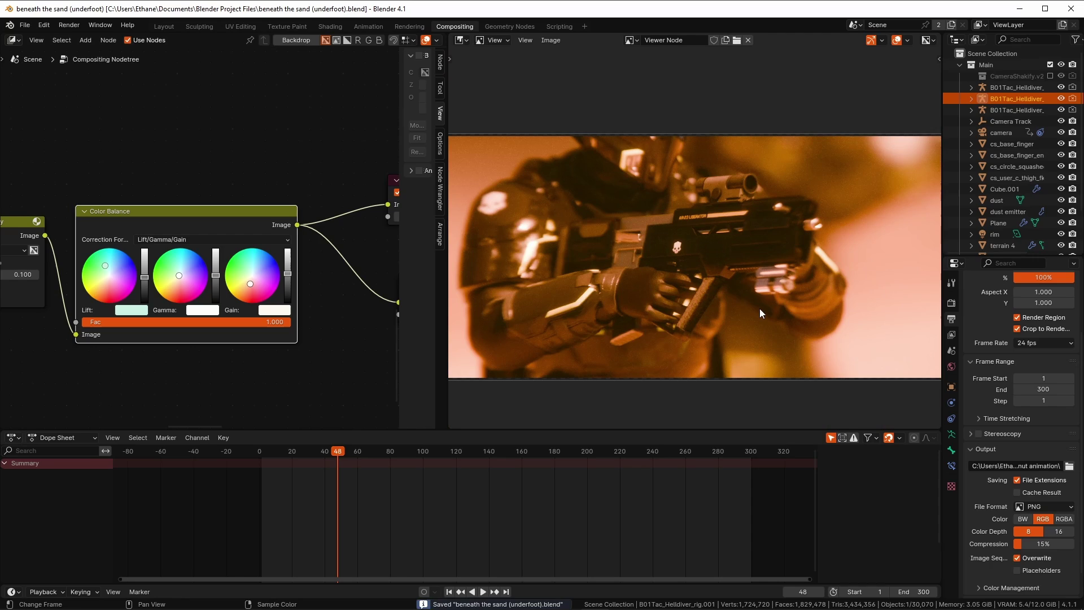
pyautogui.scroll(2, 745, 304)
pyautogui.scroll(-2, 738, 306)
pyautogui.moveTo(495, 604)
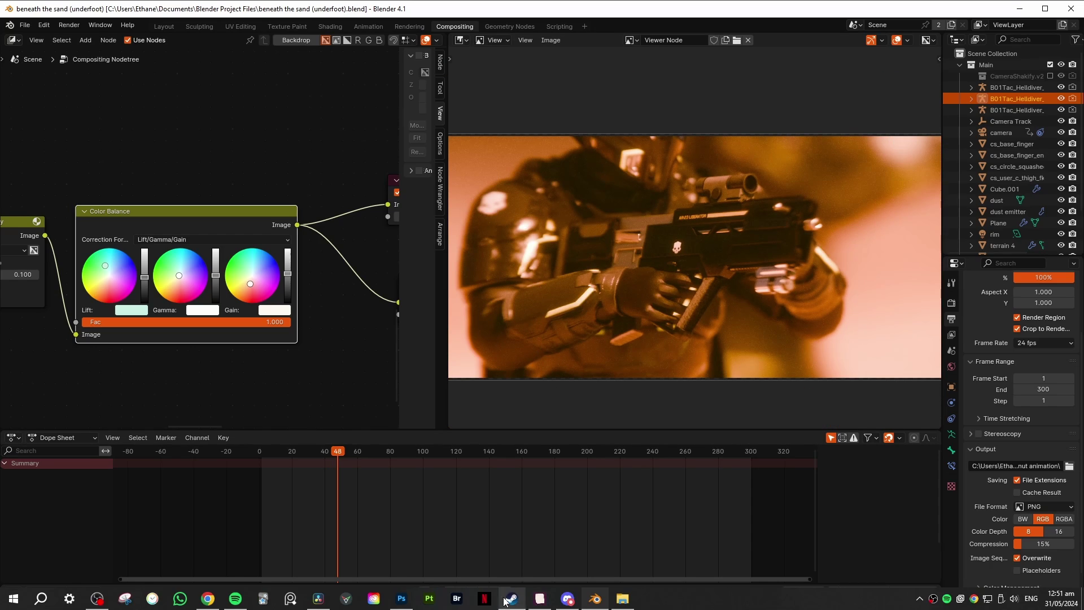